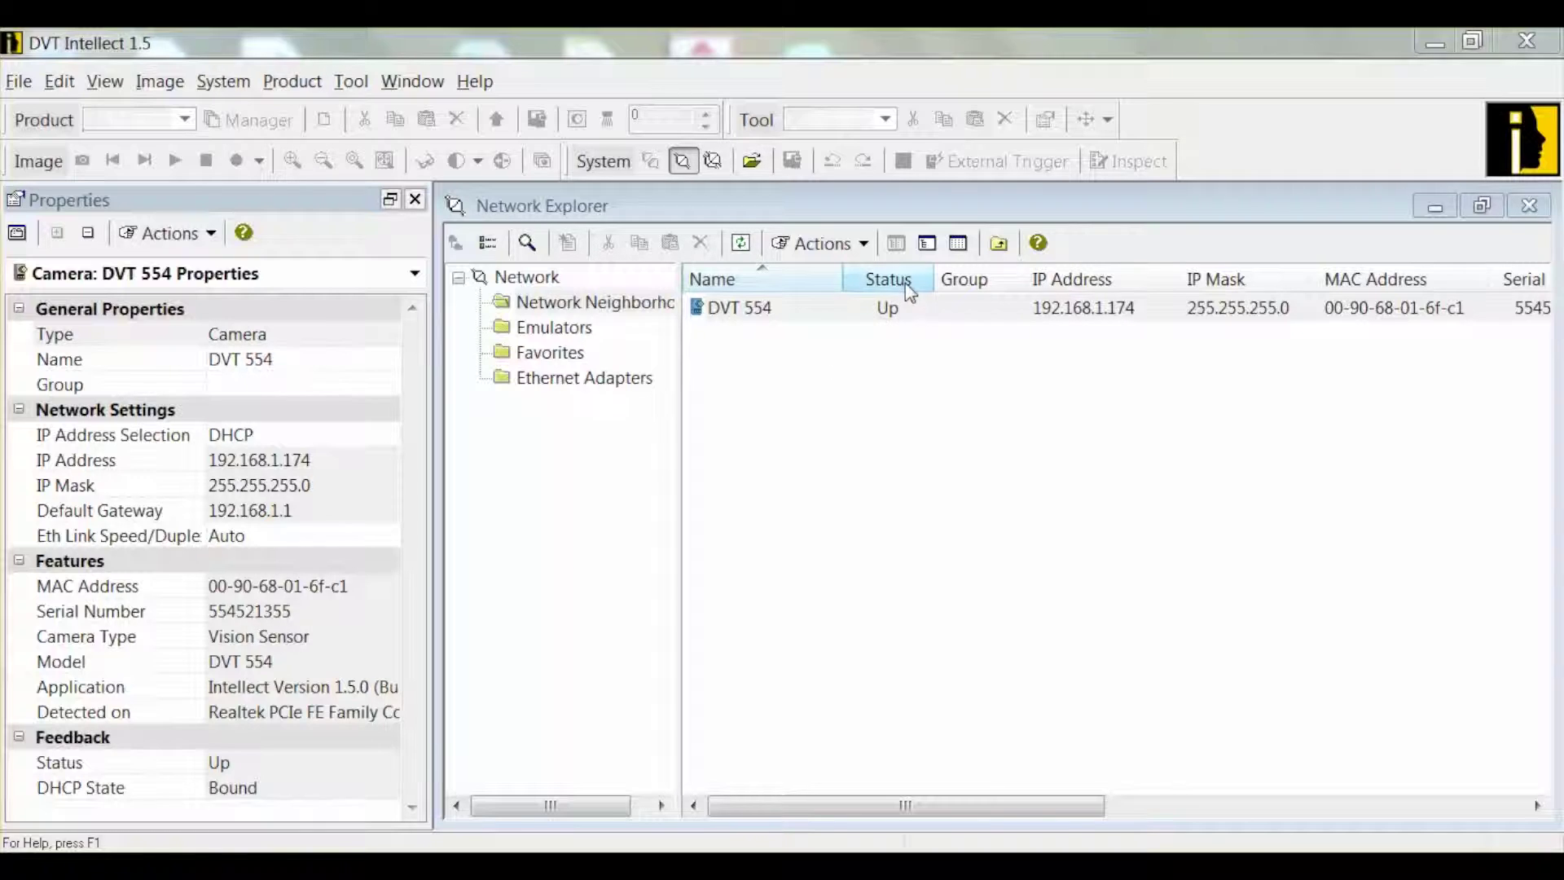
Step: Bring up the context menu for the DVT 554 camera in Network Neighborhood
{"action": "right_click", "coordinate": [841, 311]}
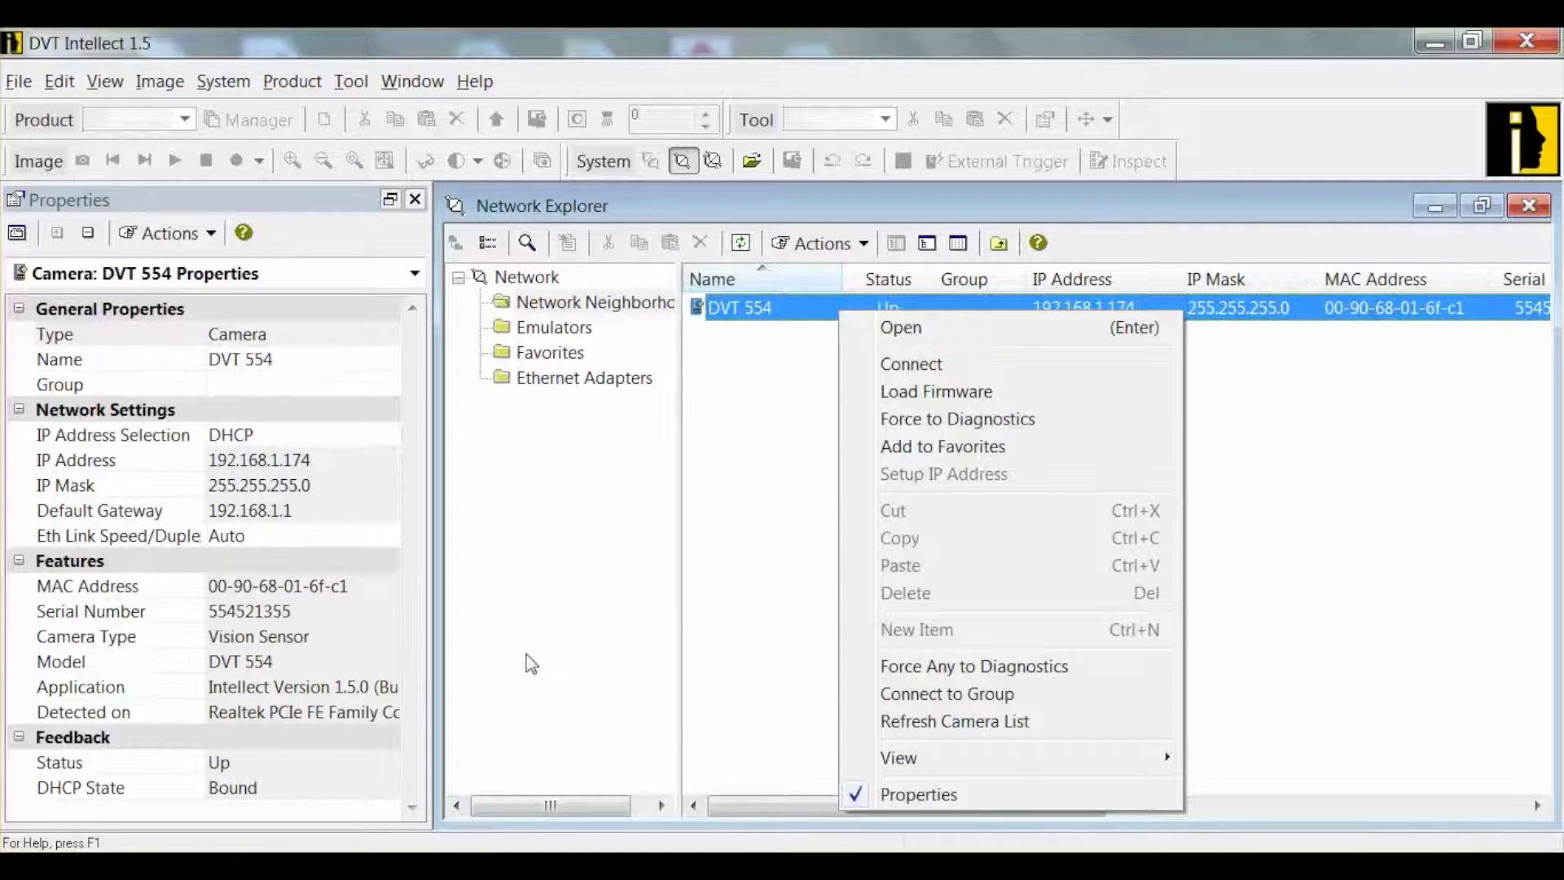
Step: Connect to the DVT 554 camera and dismiss the connection report to show live video
{"action": "left_click", "coordinate": [903, 368]}
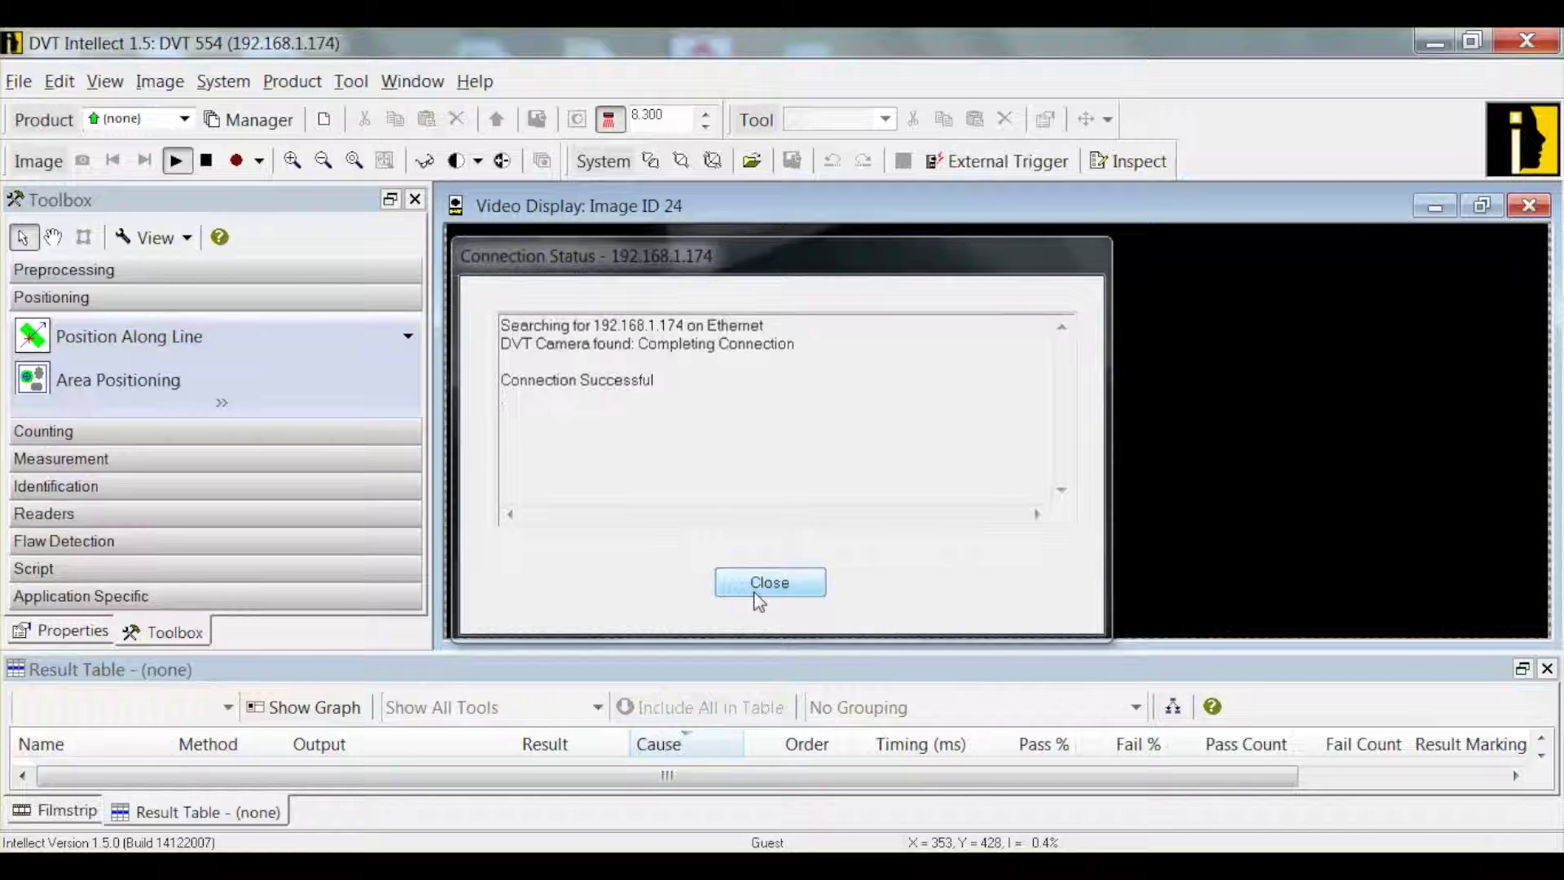
{"action": "left_click", "coordinate": [758, 596]}
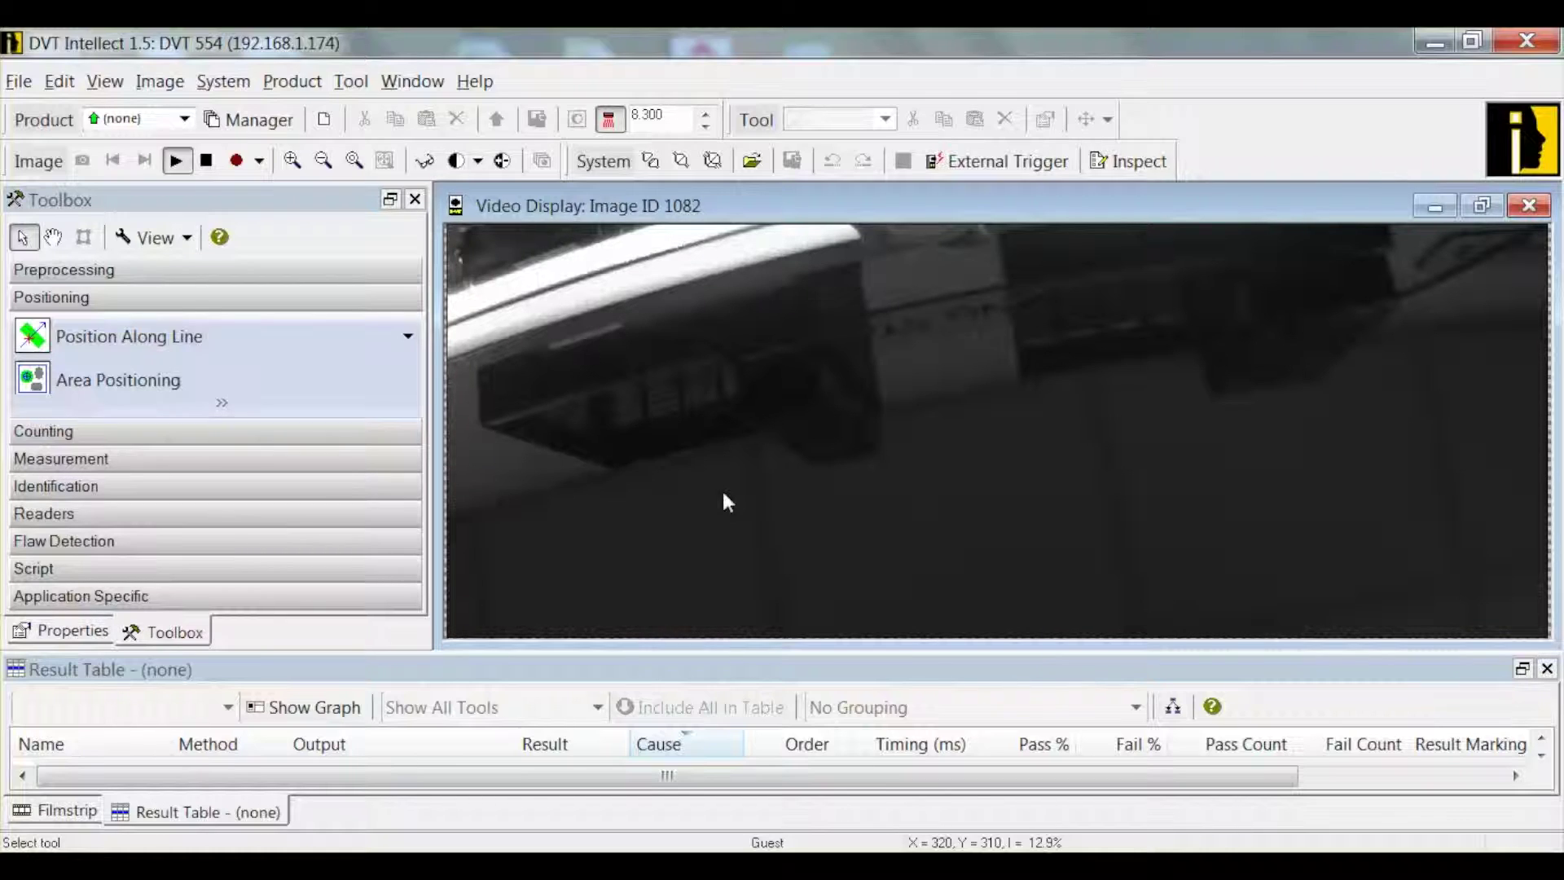
Step: Minimize the video display and open System > Digital I/O in System Explorer
{"action": "left_click", "coordinate": [1444, 205]}
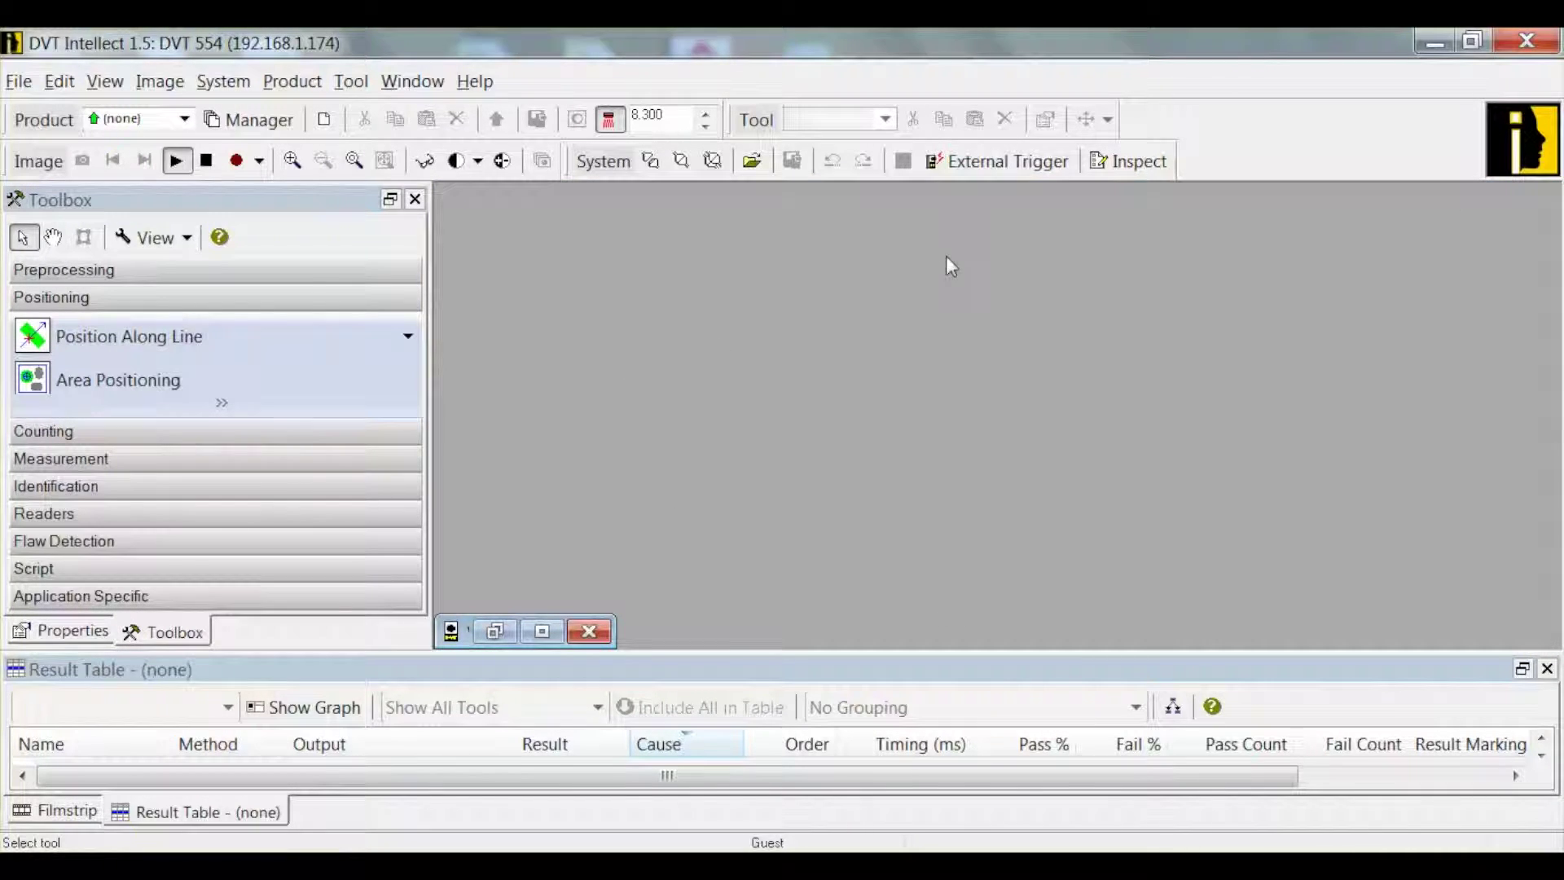
{"action": "left_click", "coordinate": [223, 81]}
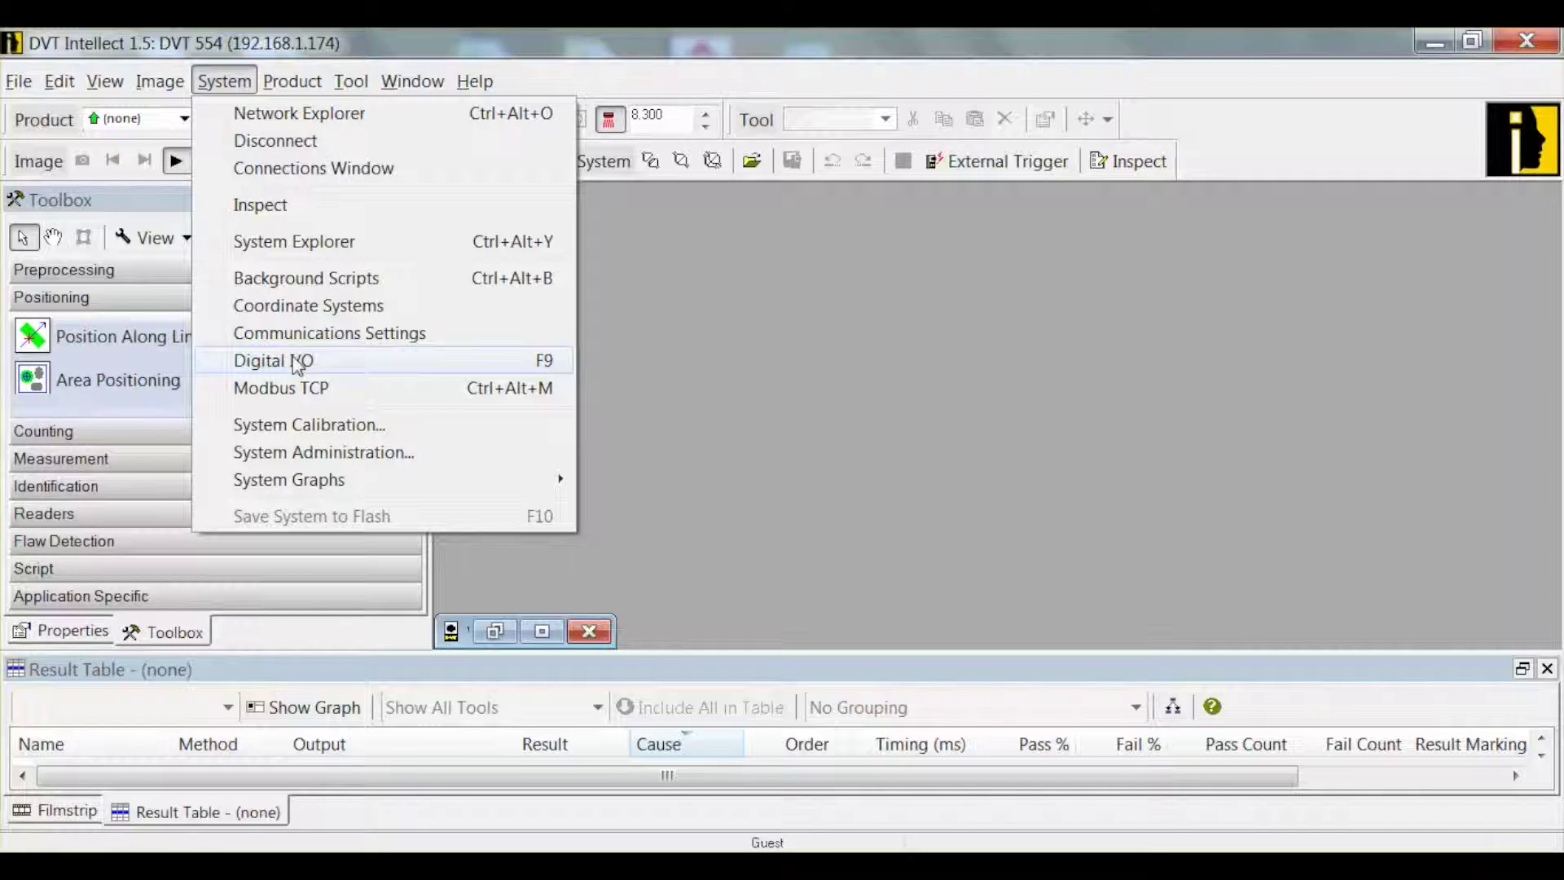
{"action": "left_click", "coordinate": [296, 364]}
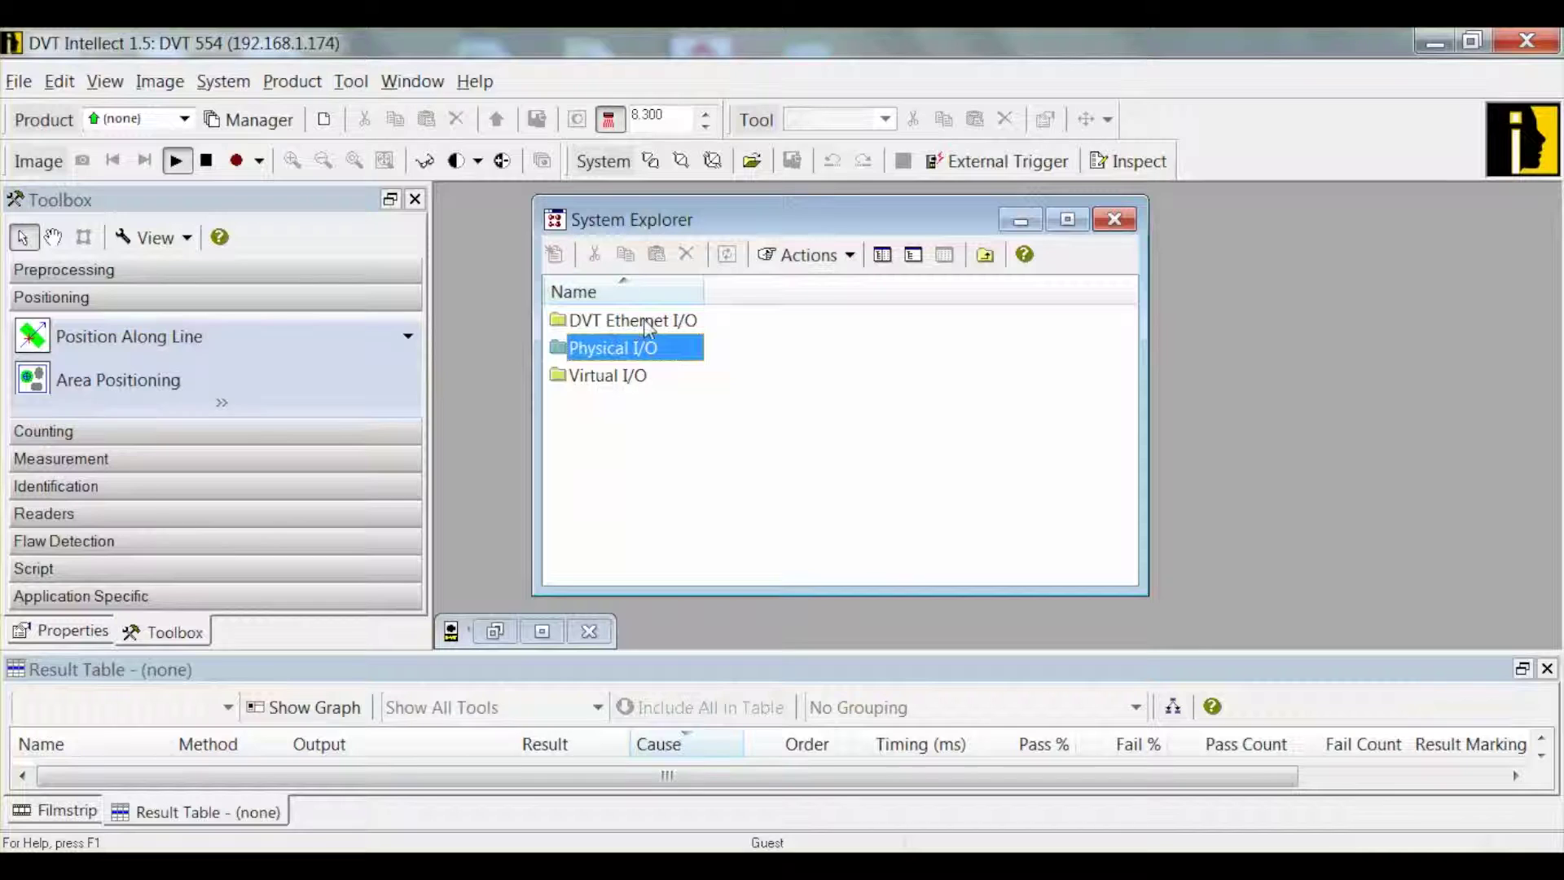
Step: List the eight Physical I/O pins in a maximized window showing all columns
{"action": "double_click", "coordinate": [604, 349]}
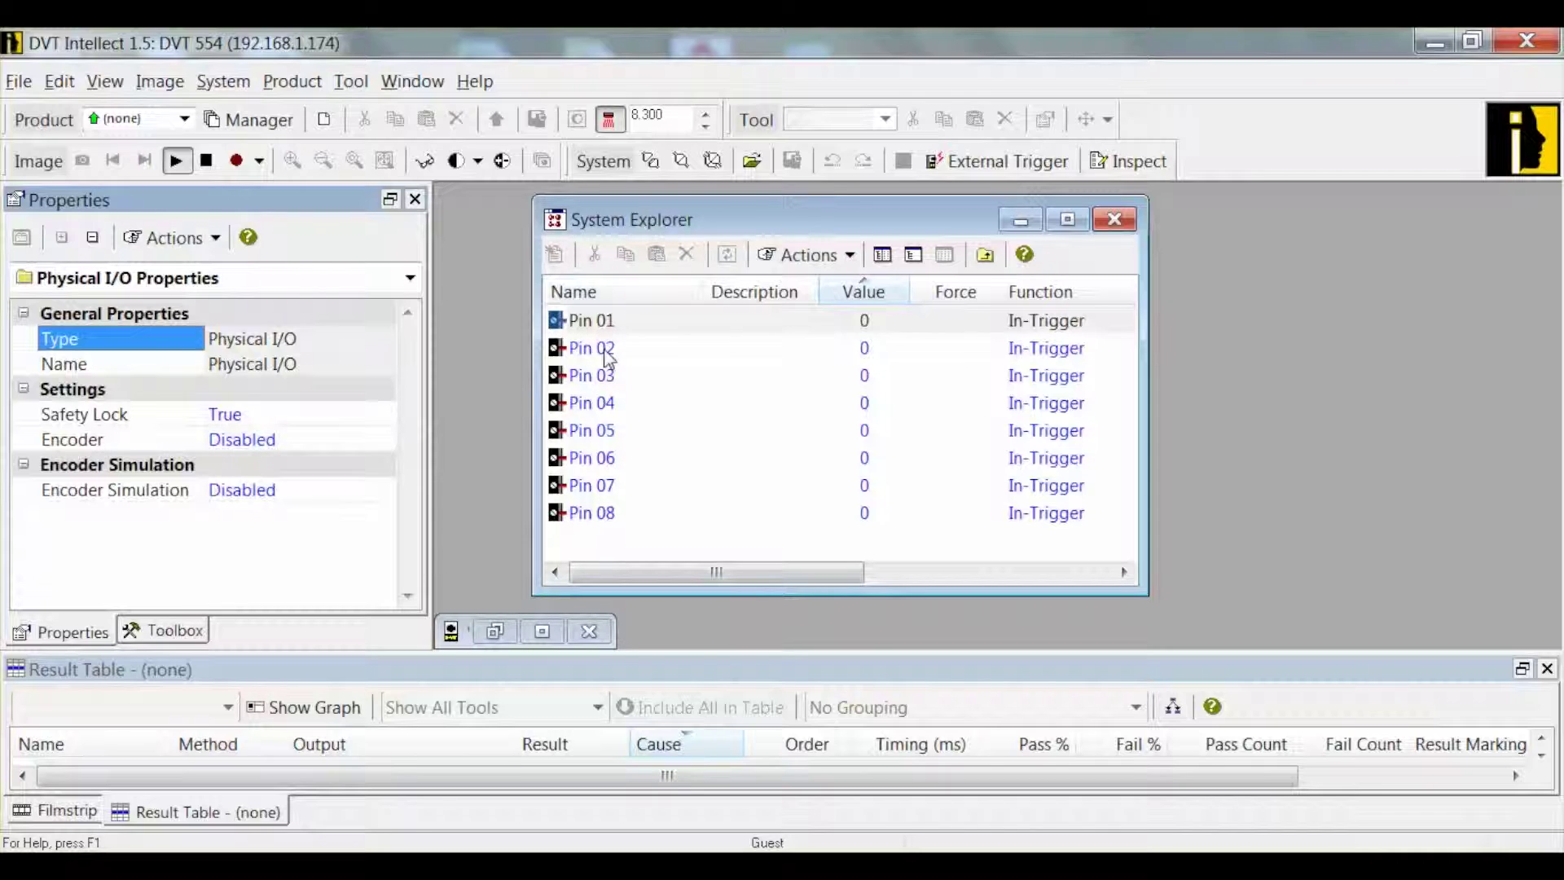
{"action": "left_click", "coordinate": [1067, 219]}
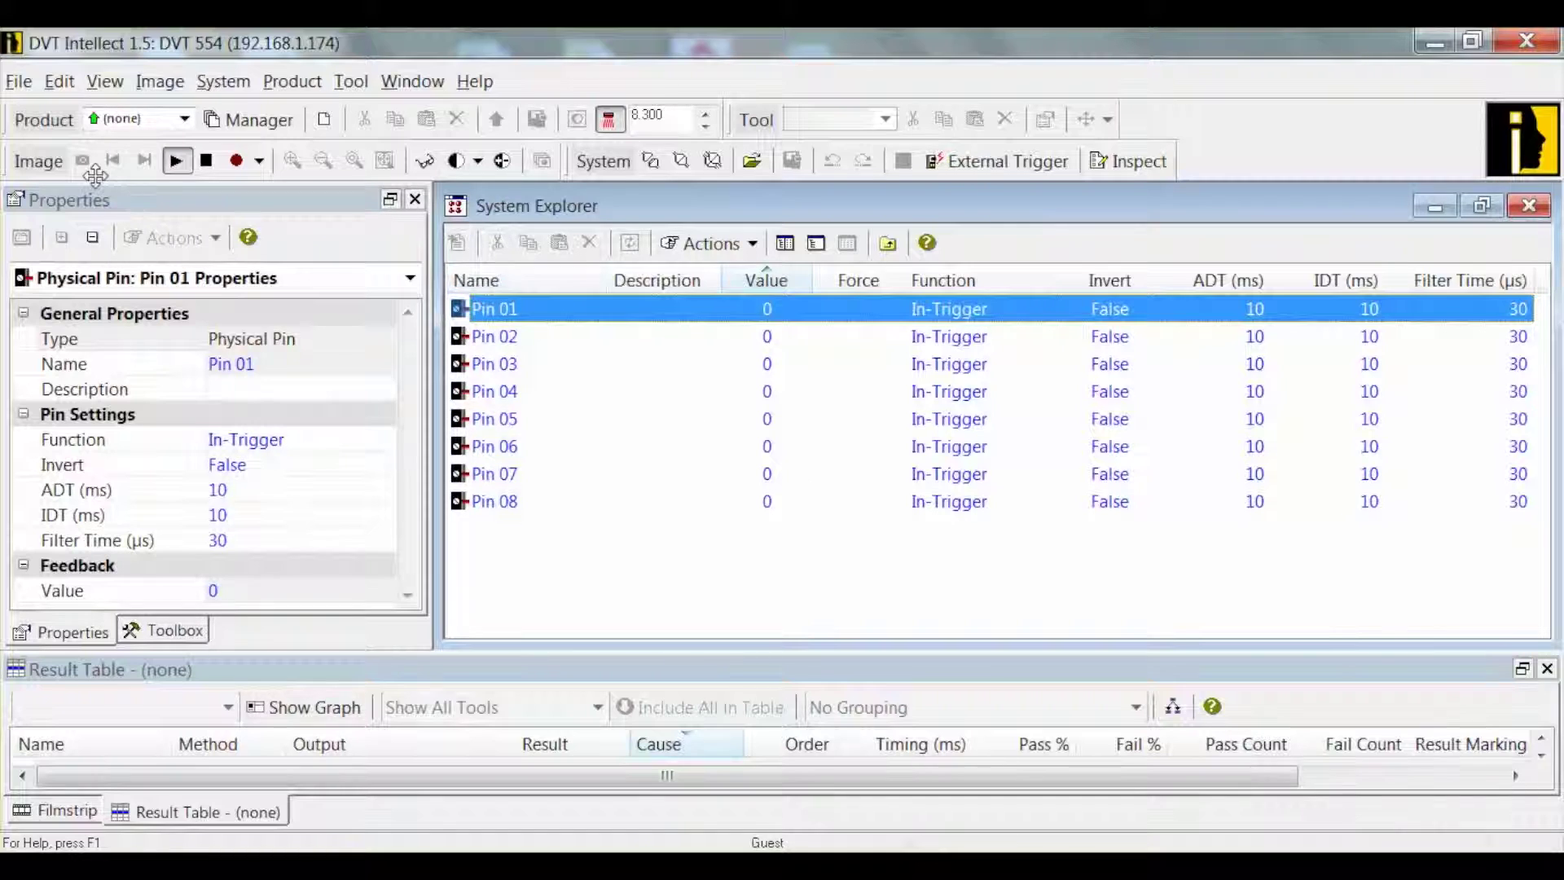
{"action": "left_click", "coordinate": [21, 81]}
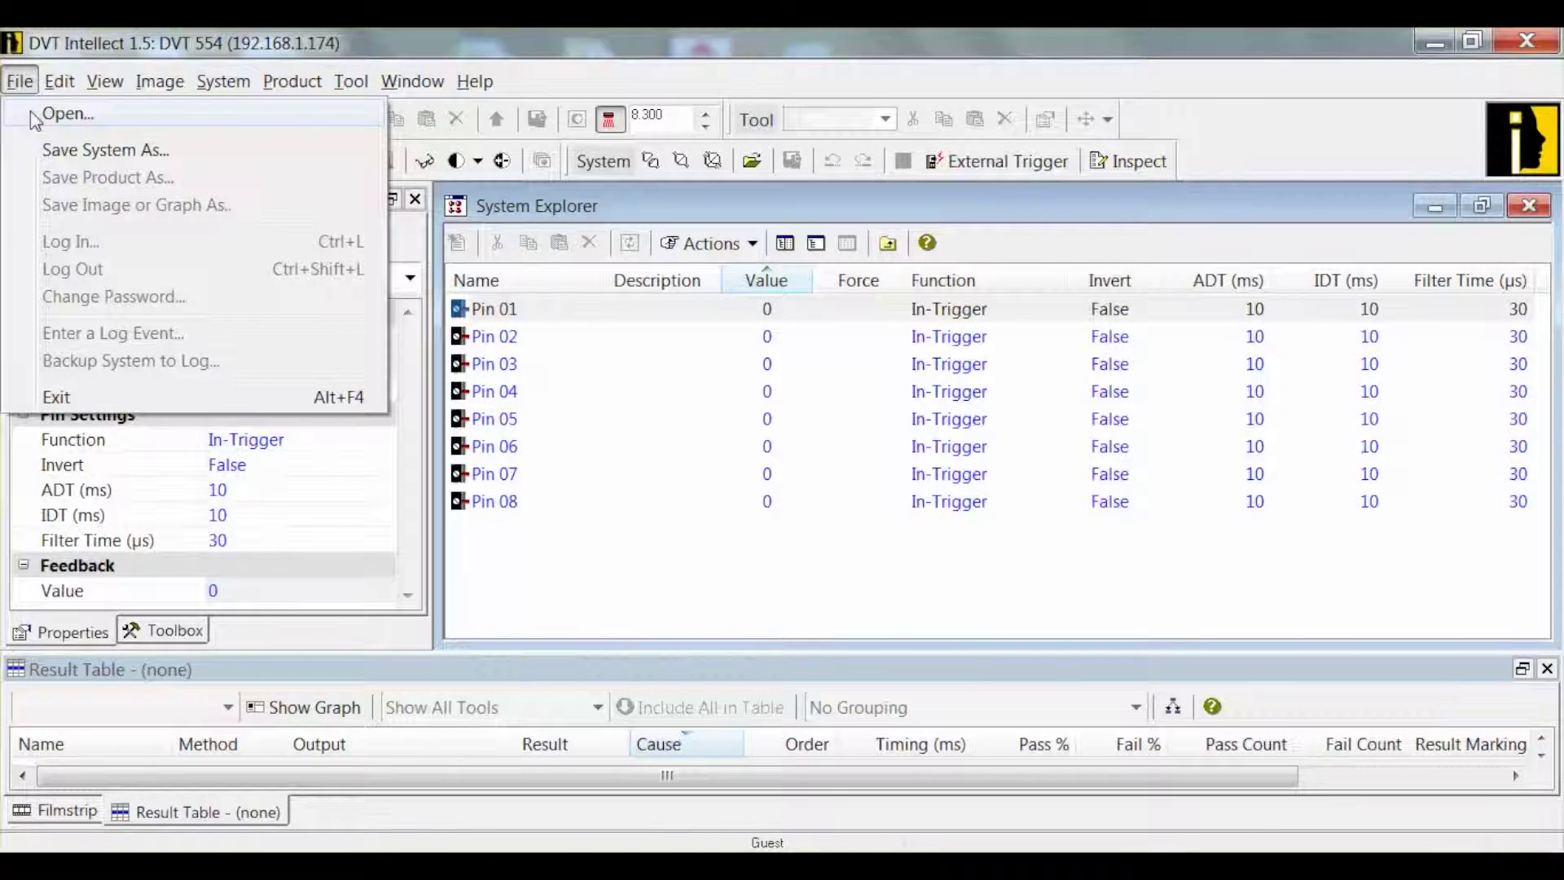
Step: Load the output test system file, accepting the model mismatch and answering the gain prompt
{"action": "left_click", "coordinate": [38, 112]}
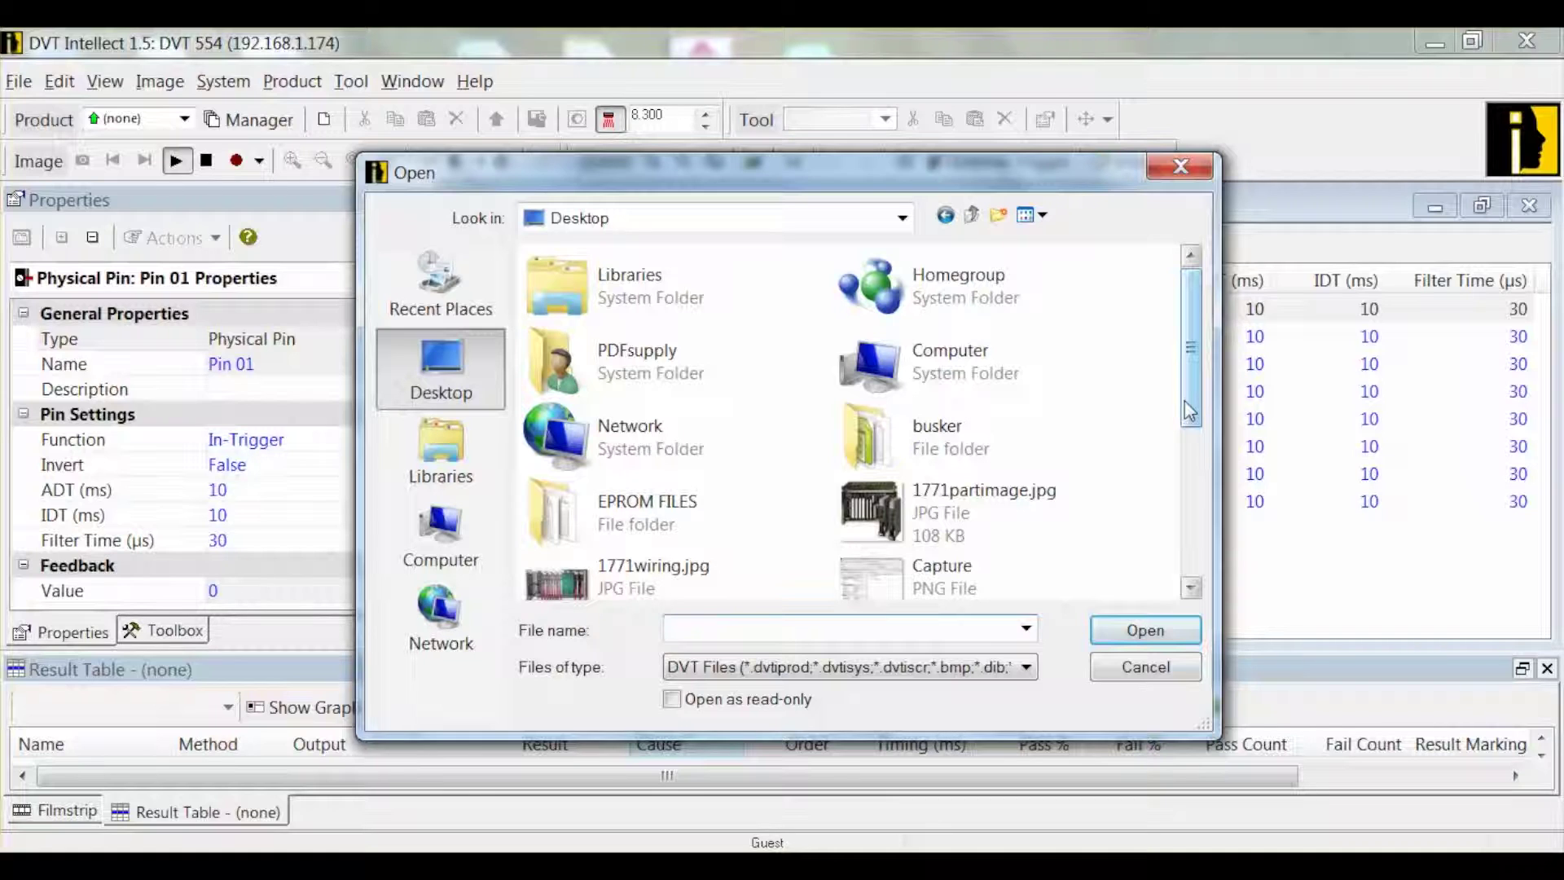
{"action": "scroll", "coordinate": [929, 428], "scroll_direction": "down", "scroll_amount": 3}
{"action": "double_click", "coordinate": [933, 516]}
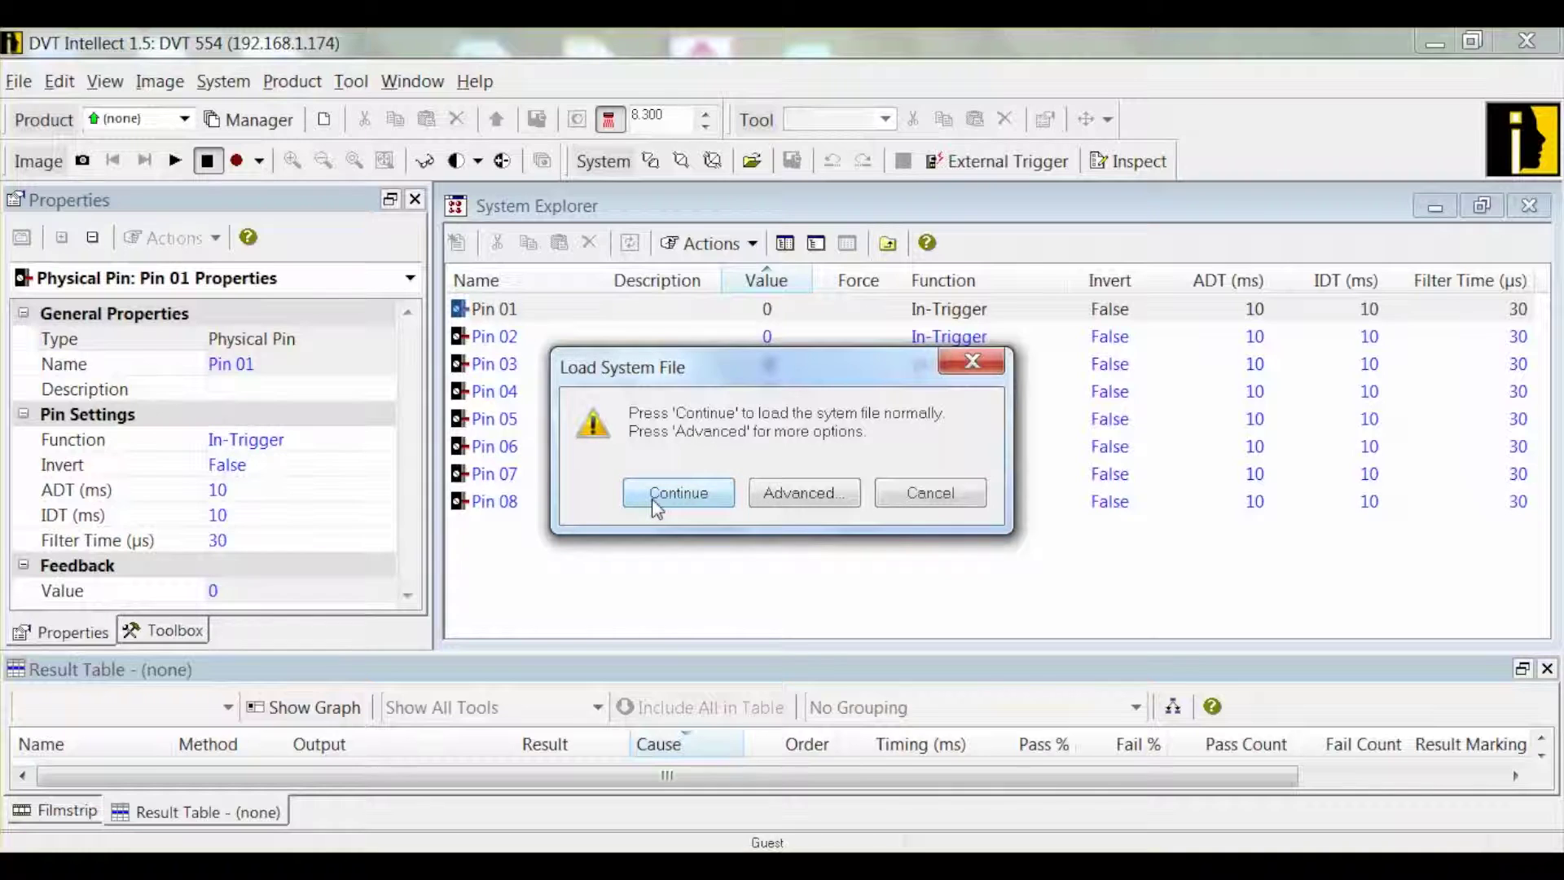
{"action": "left_click", "coordinate": [652, 499]}
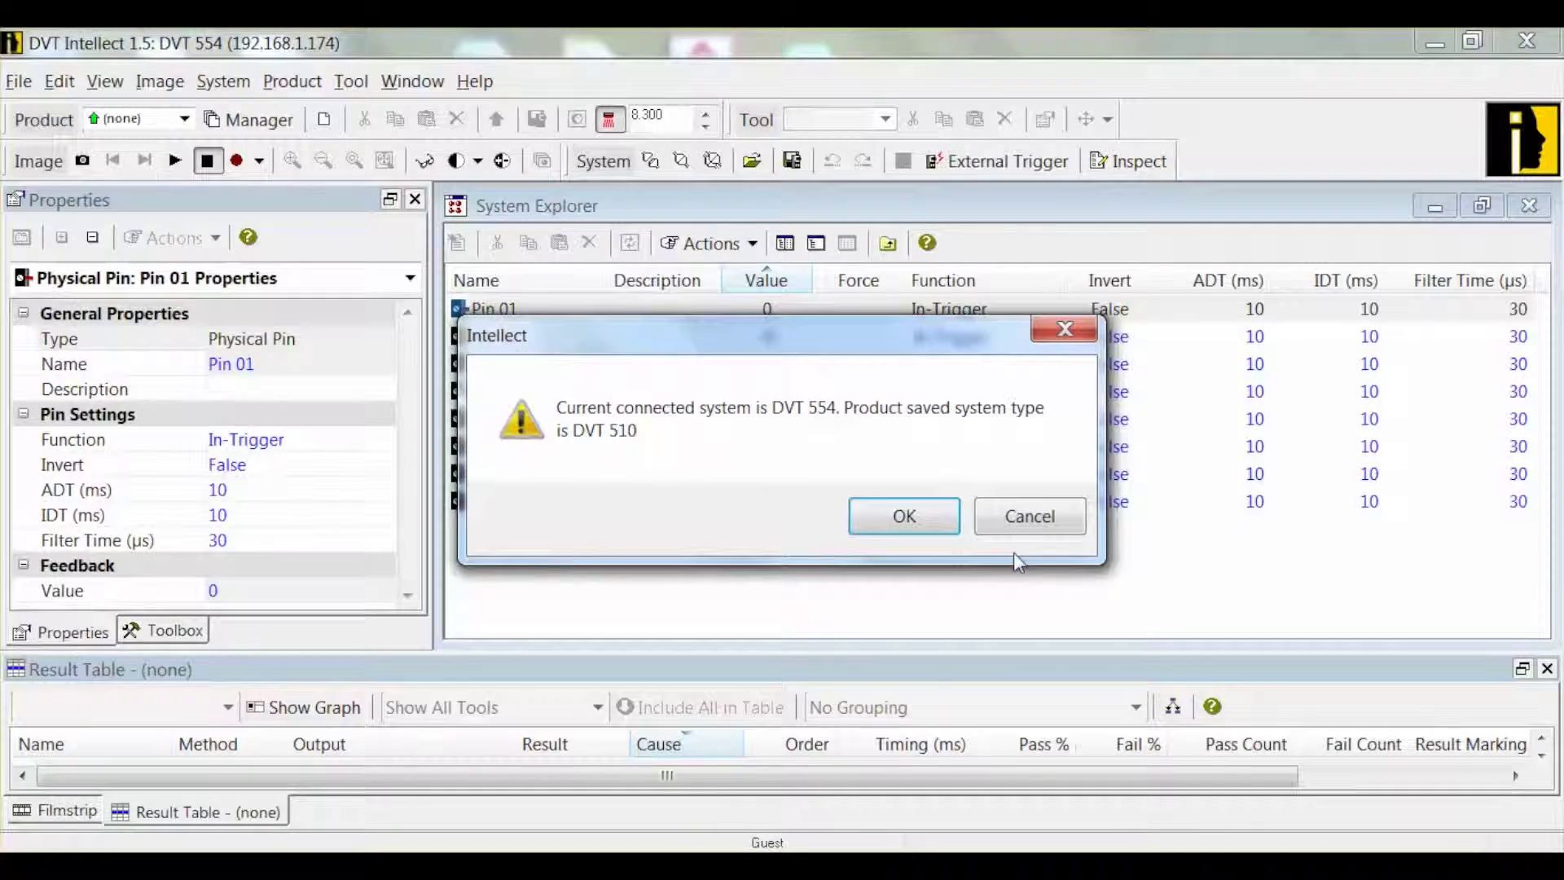
{"action": "left_click", "coordinate": [904, 516]}
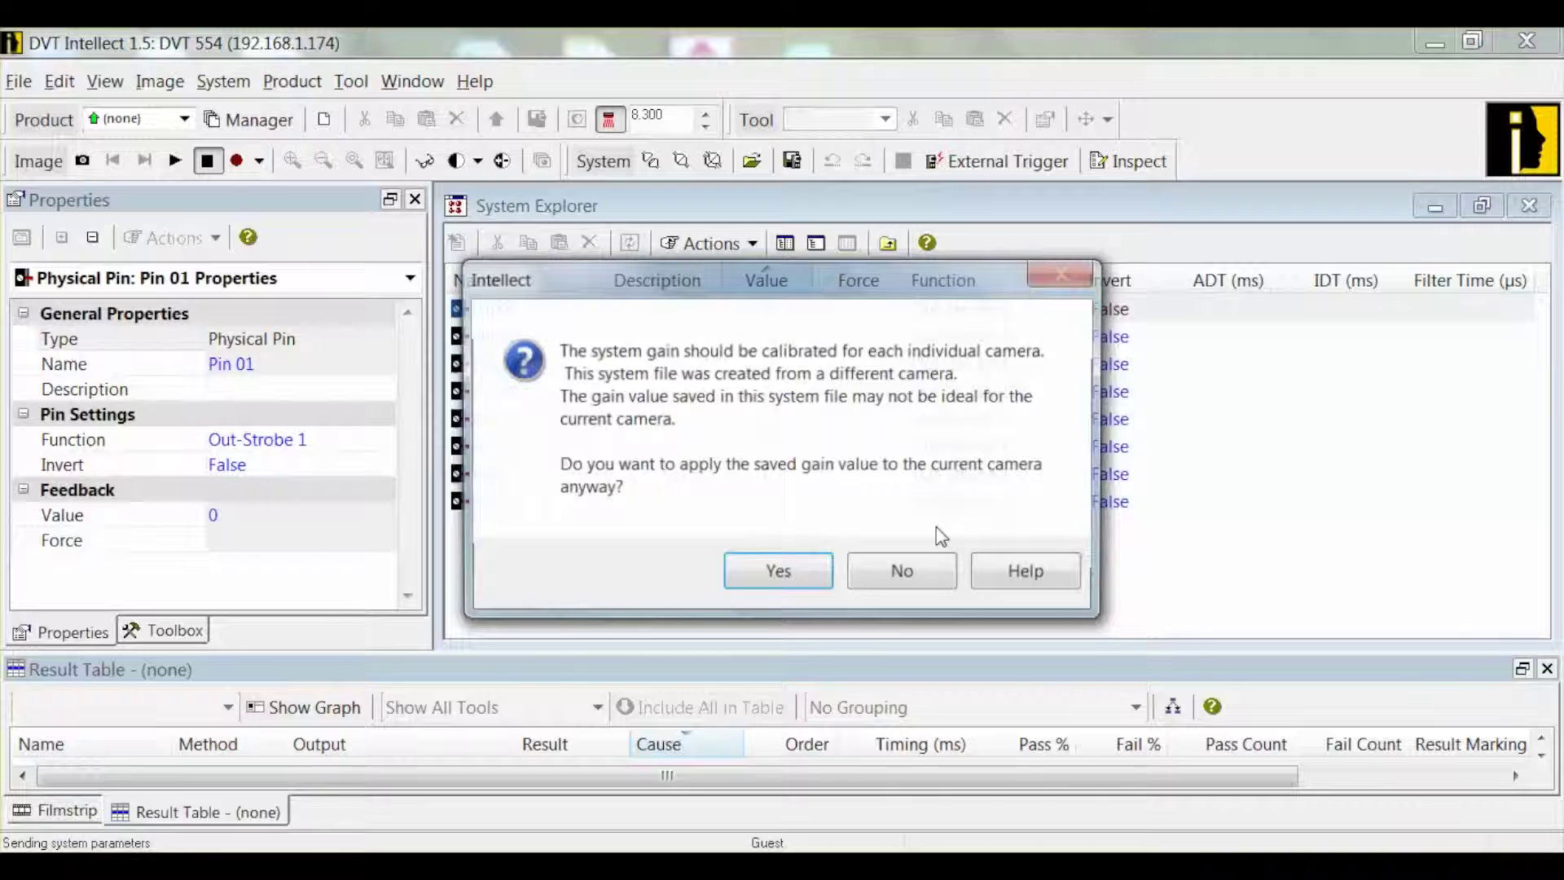
{"action": "left_click", "coordinate": [901, 571]}
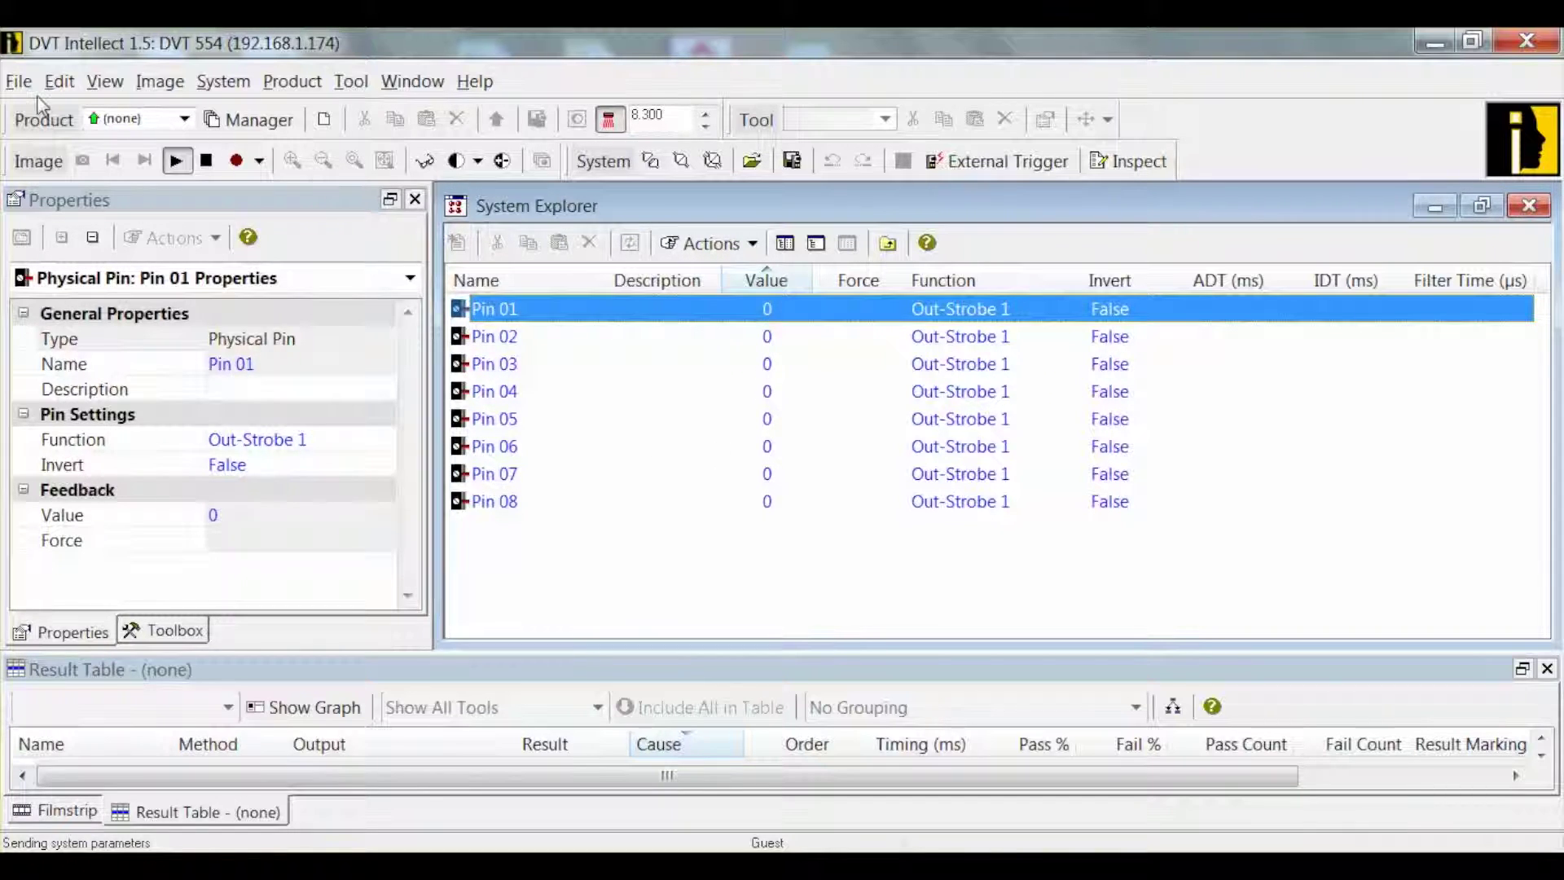
Step: Start opening another system file from the File menu
{"action": "left_click", "coordinate": [19, 82]}
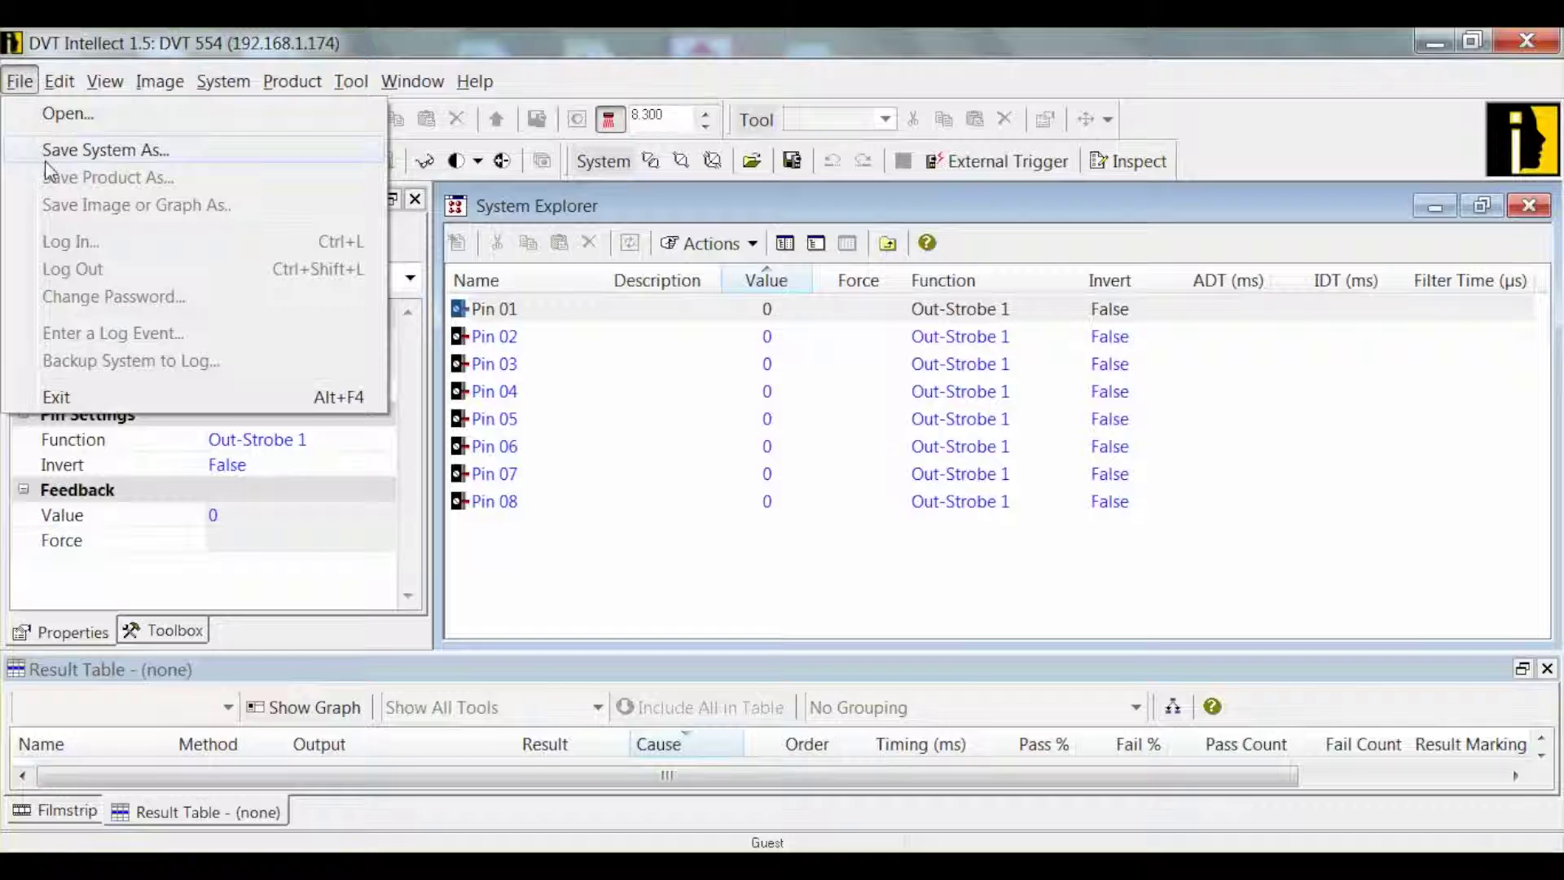
{"action": "left_click", "coordinate": [68, 113]}
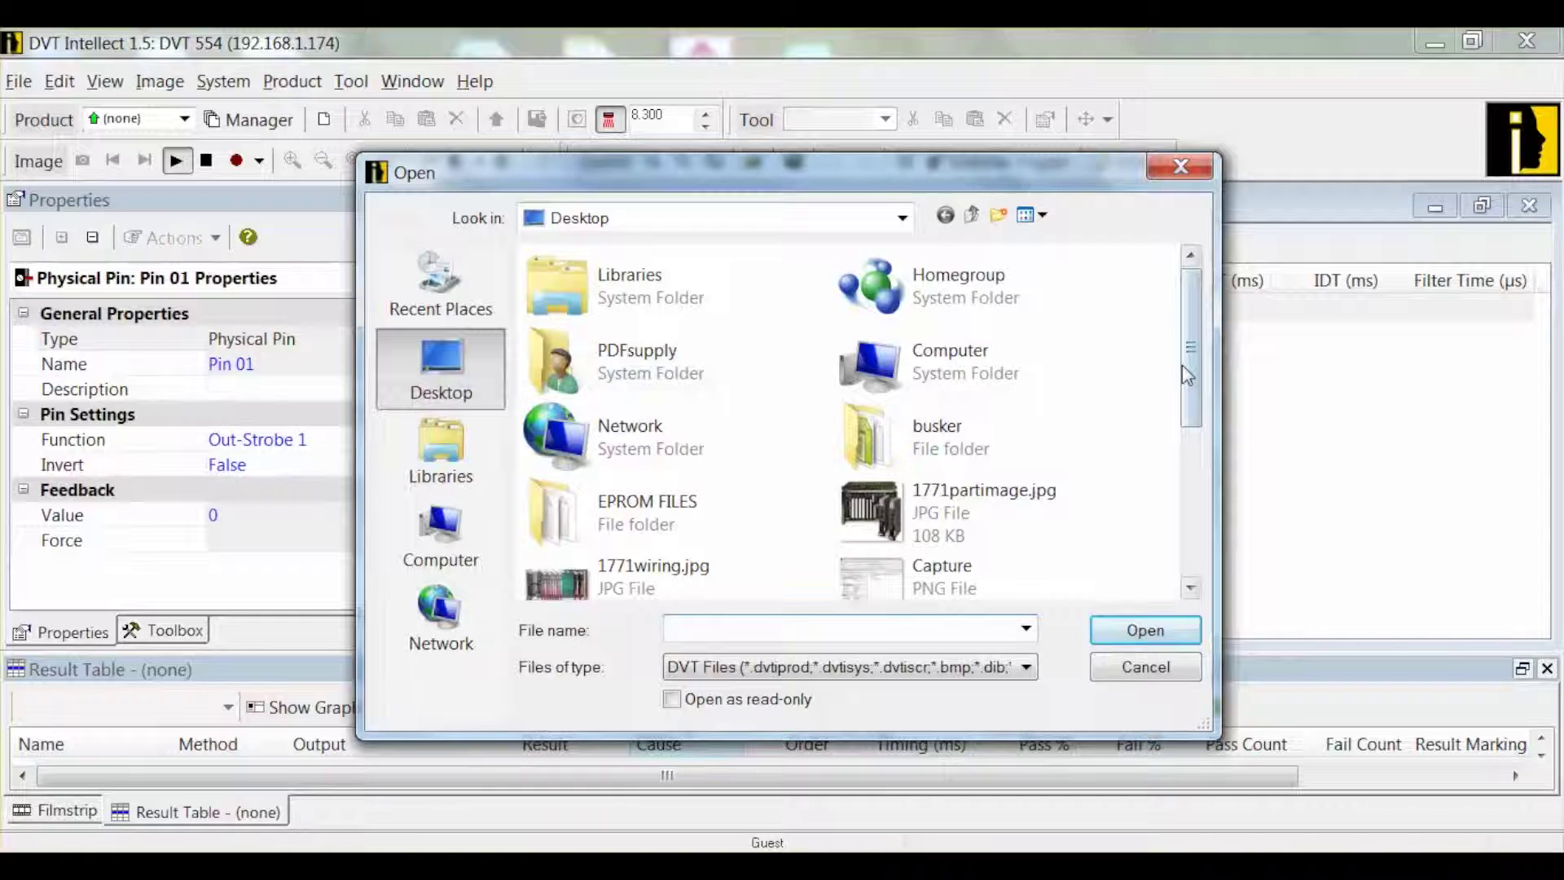
{"action": "left_click_drag", "start_coordinate": [1192, 354], "coordinate": [1195, 459]}
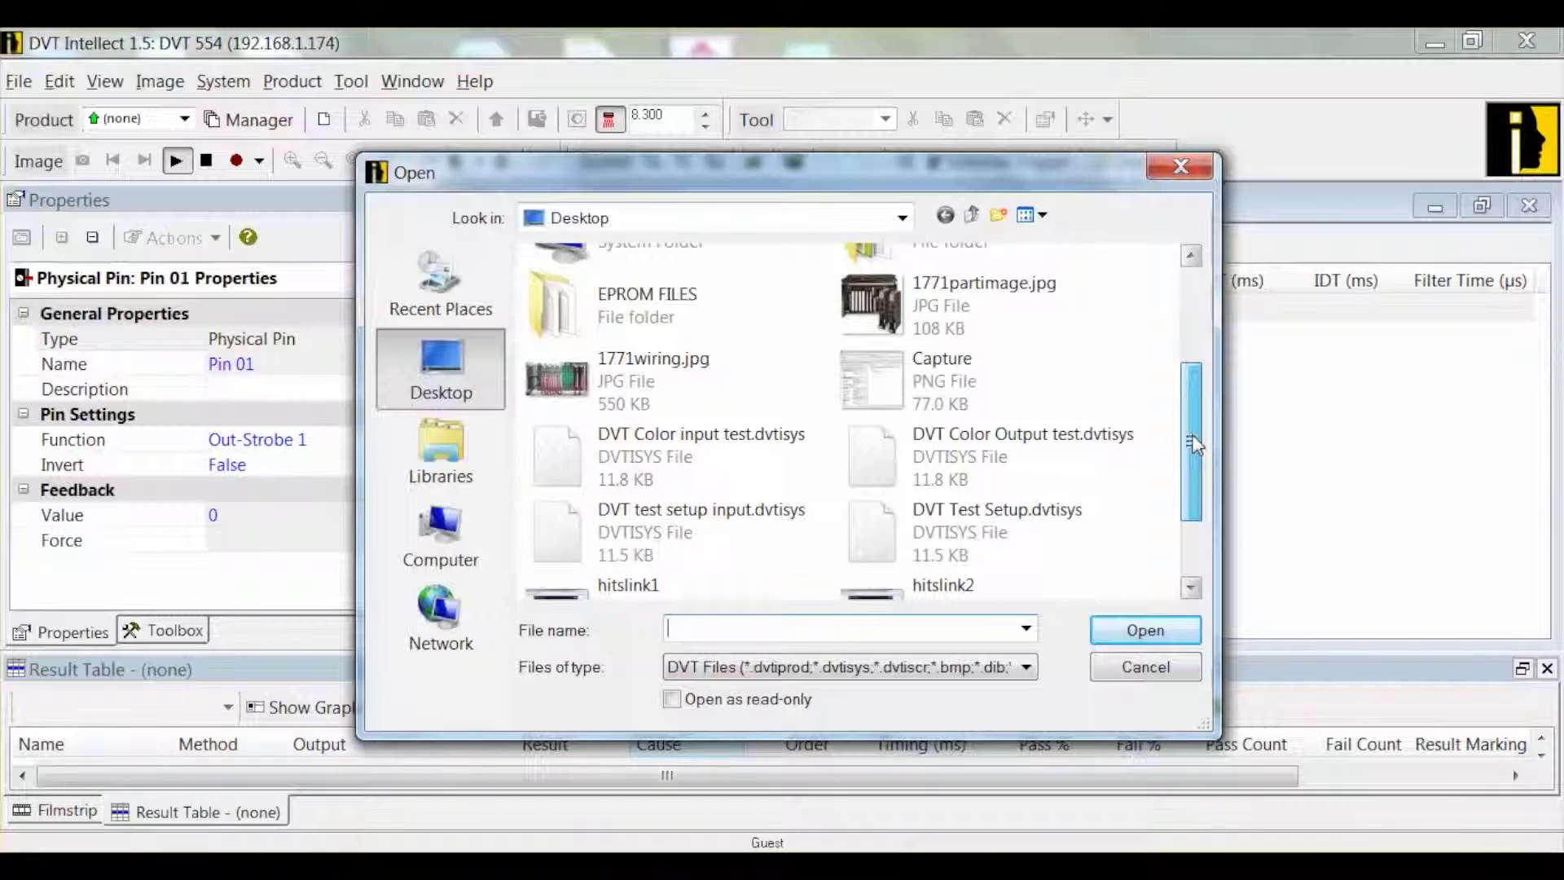
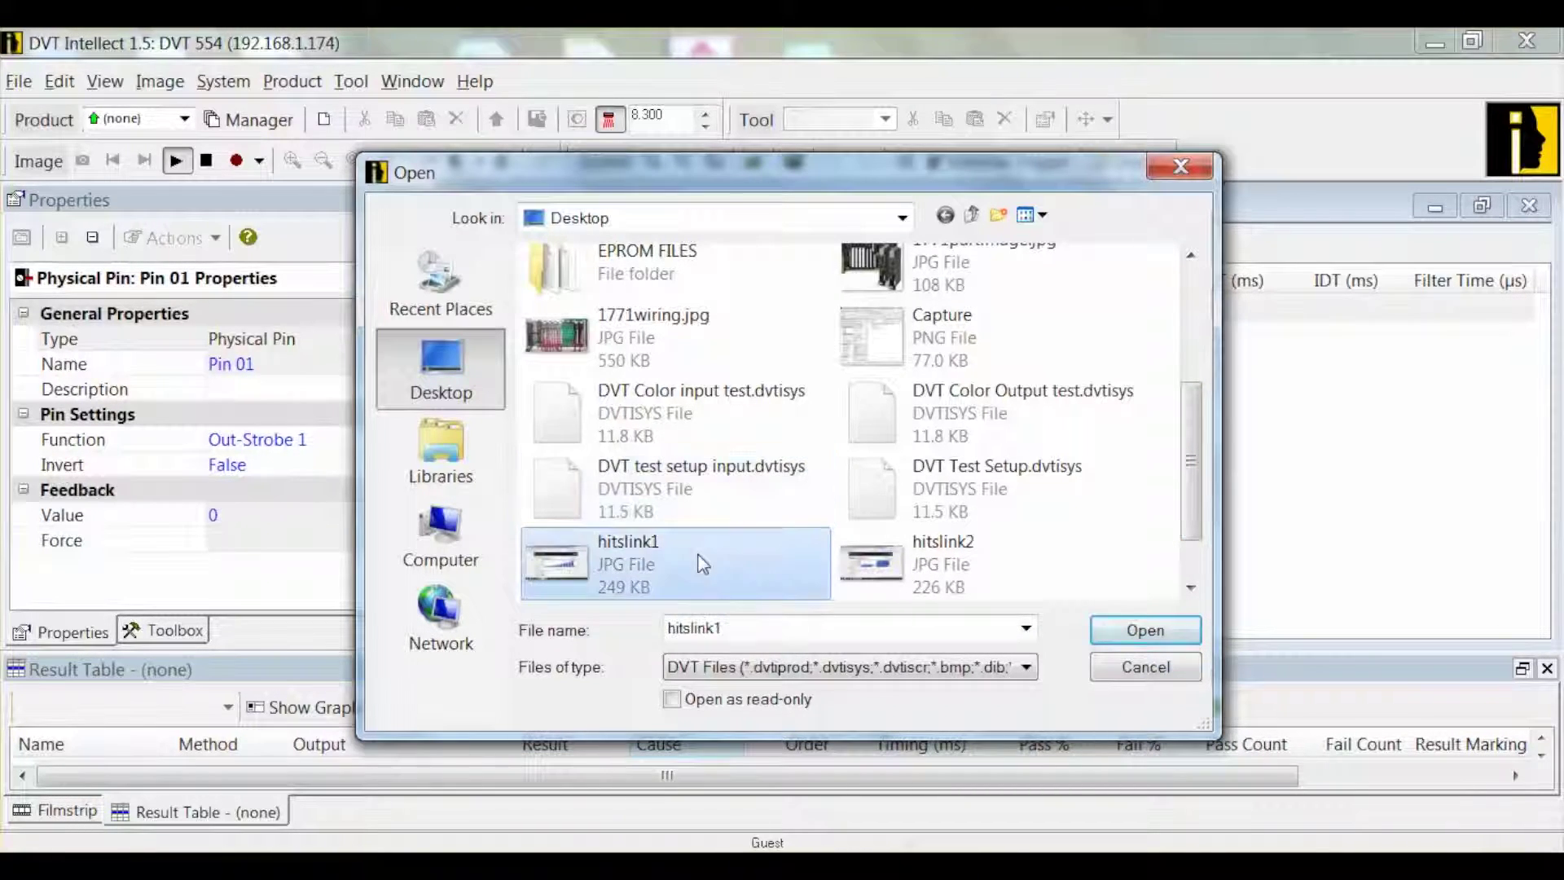
Step: Load 'DVT test setup input.dvtisys', accept the gain and restart prompts, and skip saving to flash
{"action": "left_click", "coordinate": [601, 494]}
{"action": "double_click", "coordinate": [601, 495]}
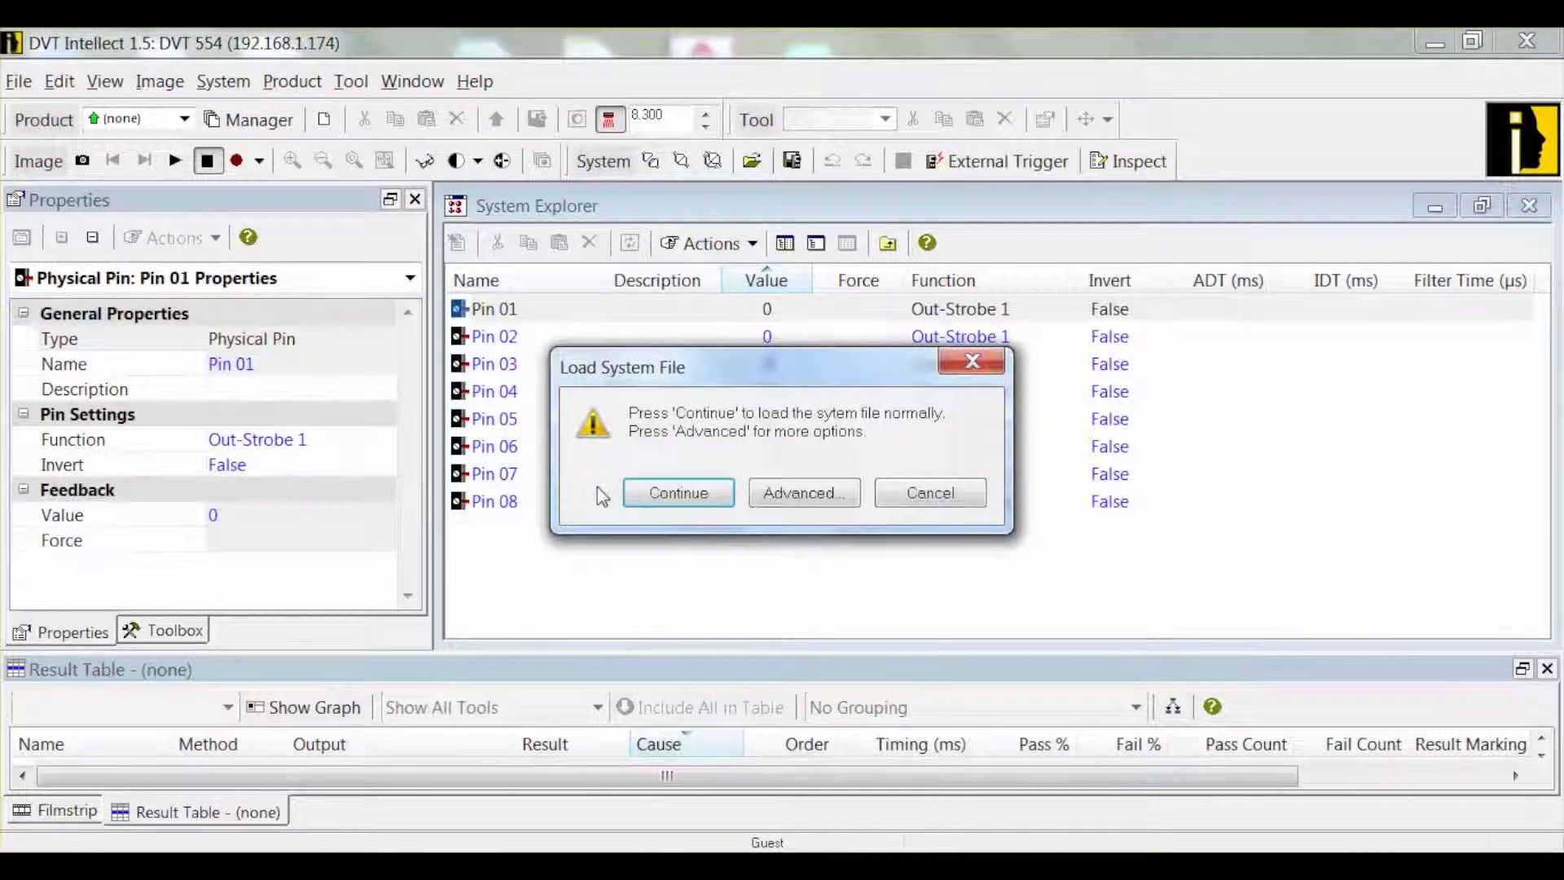
{"action": "left_click", "coordinate": [678, 493]}
{"action": "left_click", "coordinate": [775, 573]}
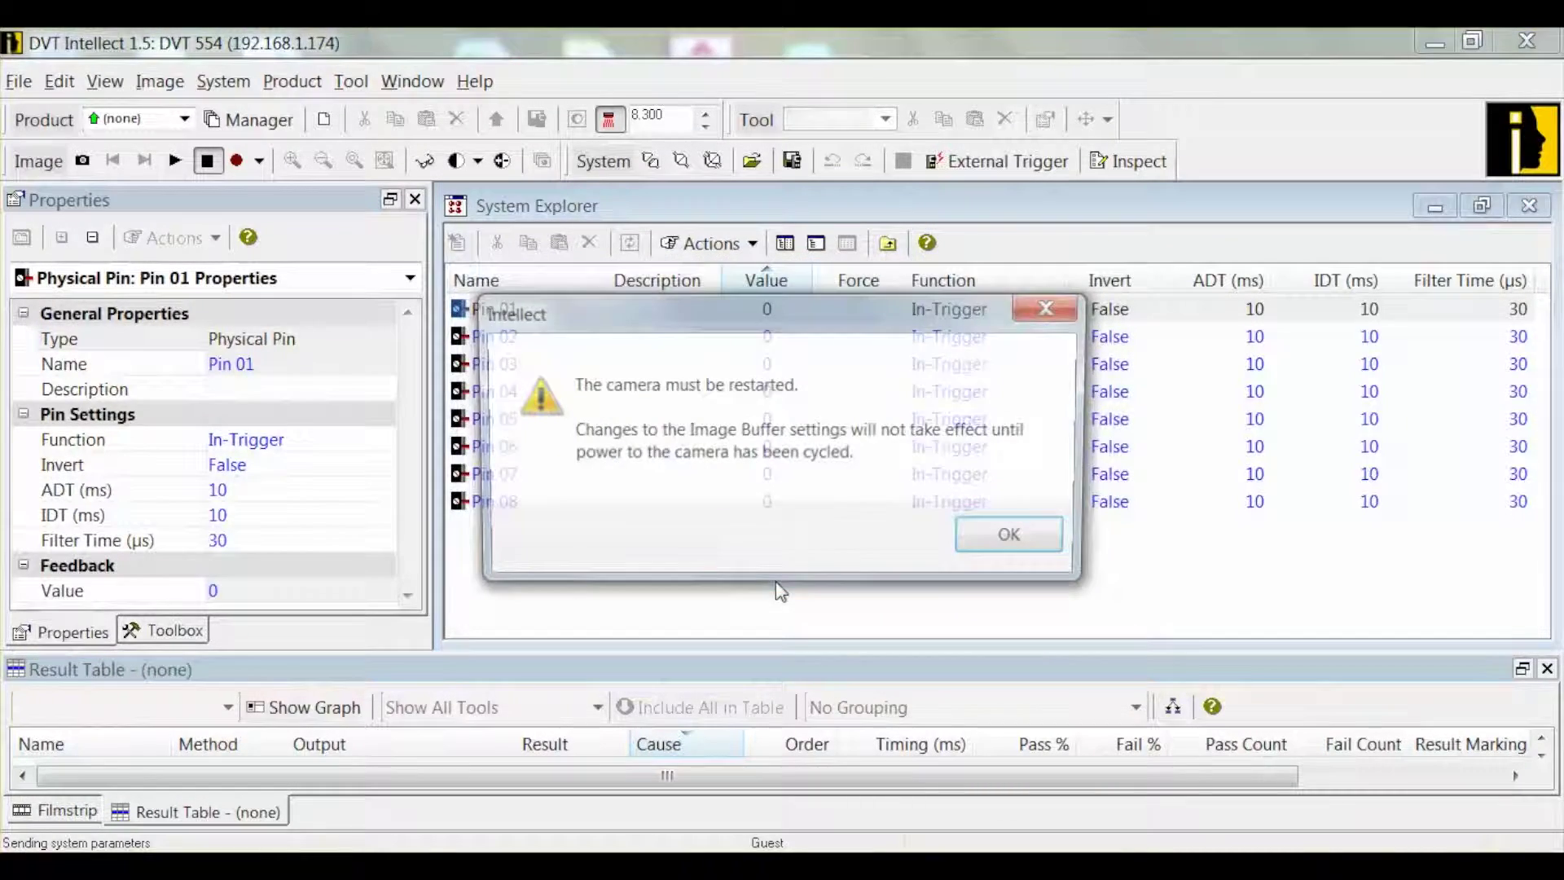
{"action": "left_click", "coordinate": [1017, 539]}
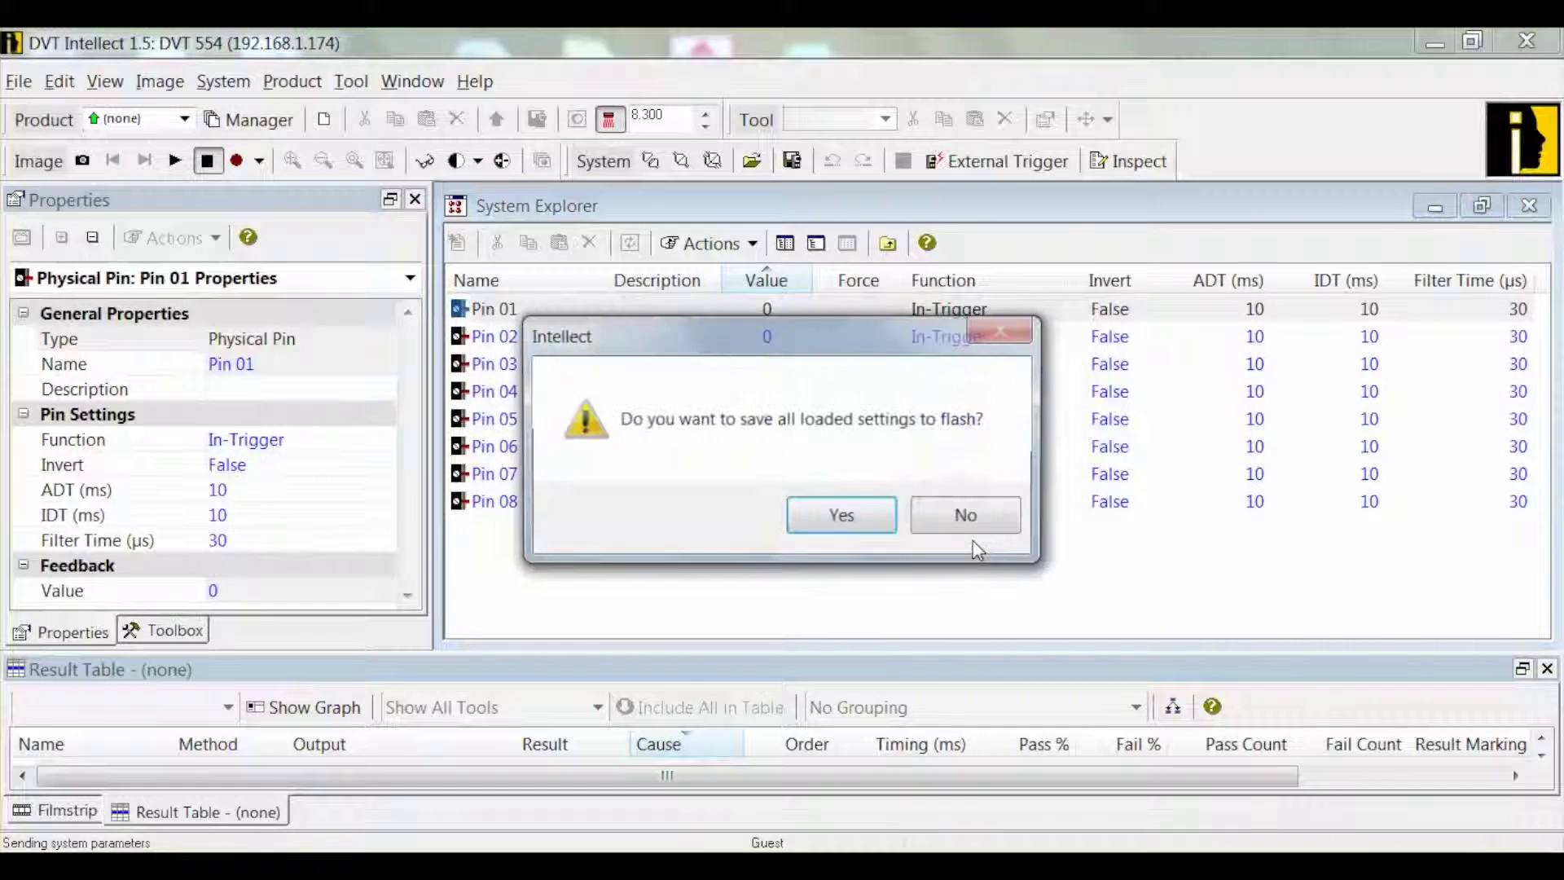
{"action": "left_click", "coordinate": [970, 523]}
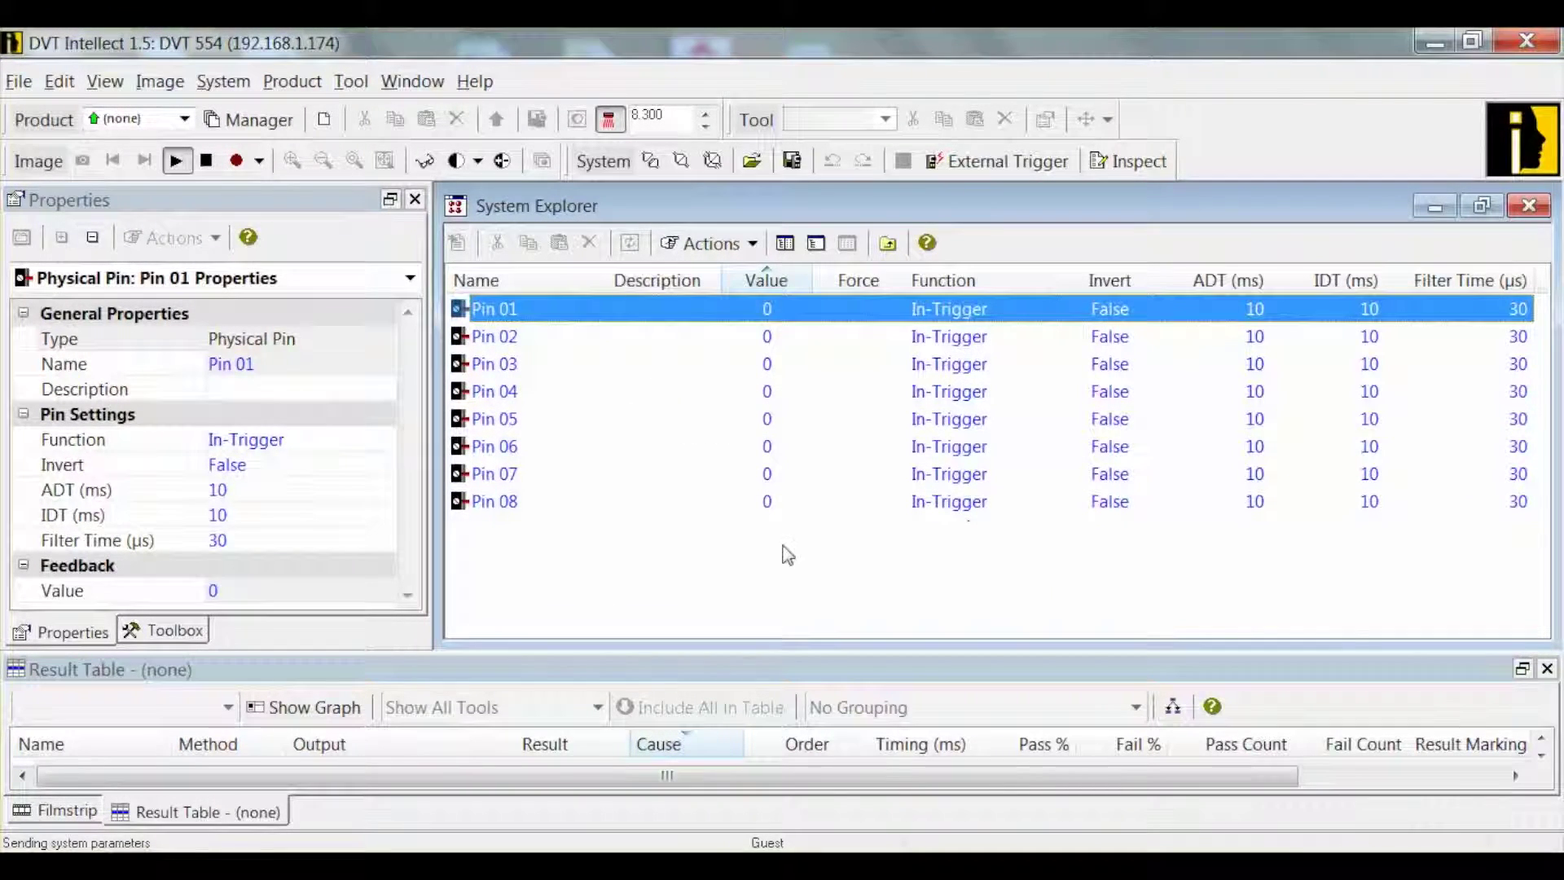